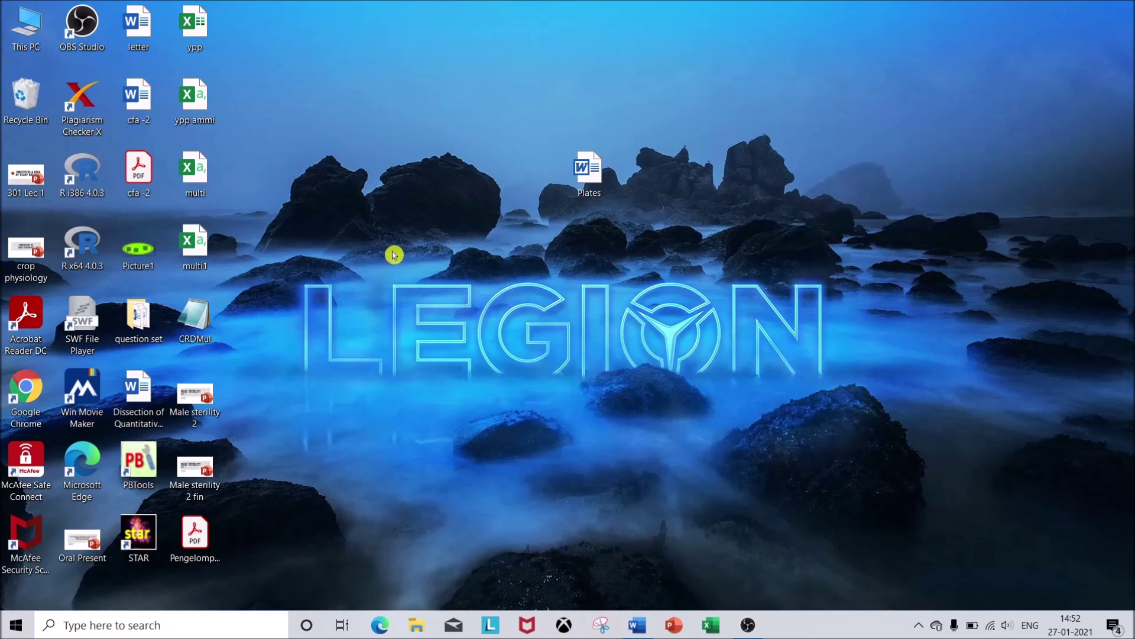
- Open the ypp yield workbook from the desktop in Excel
double_click(195, 25)
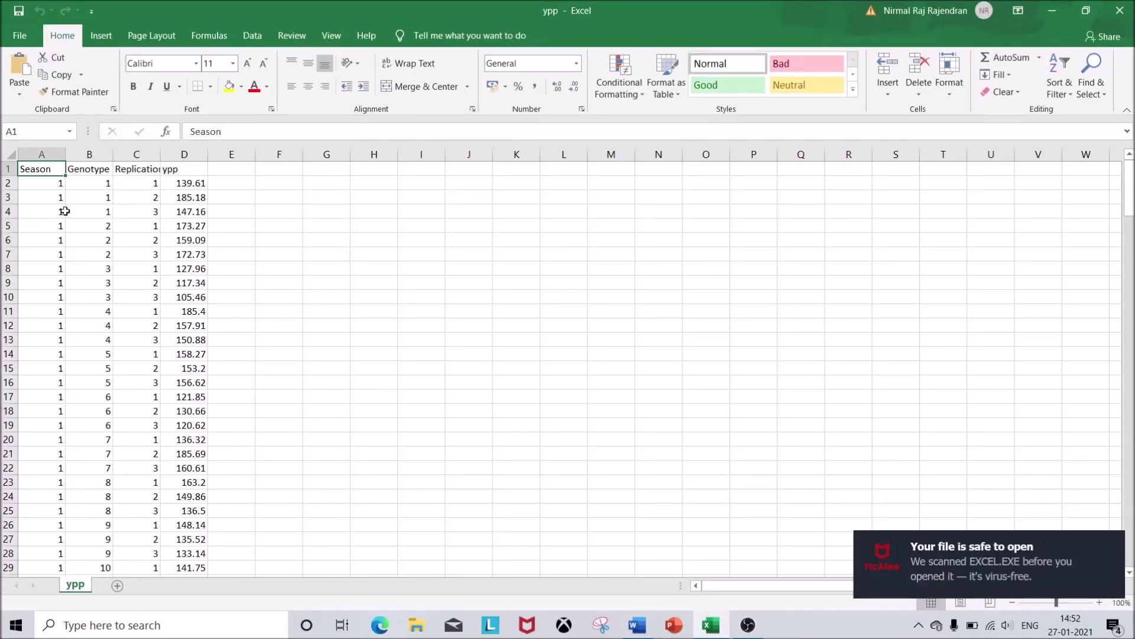
left_click(36, 181)
key("Up")
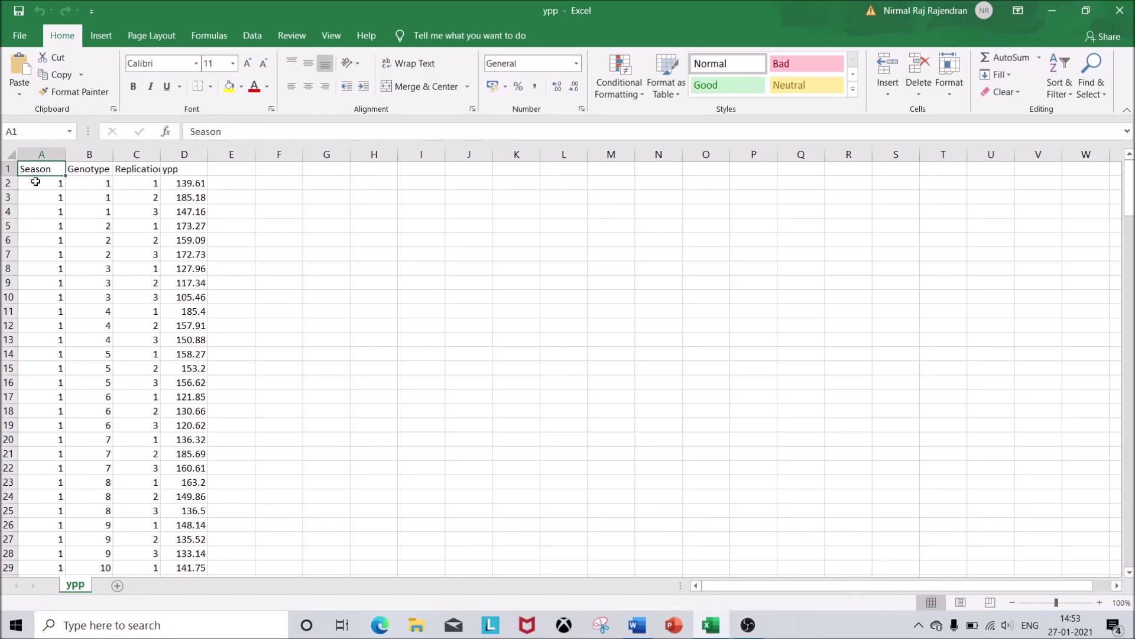
key("Right")
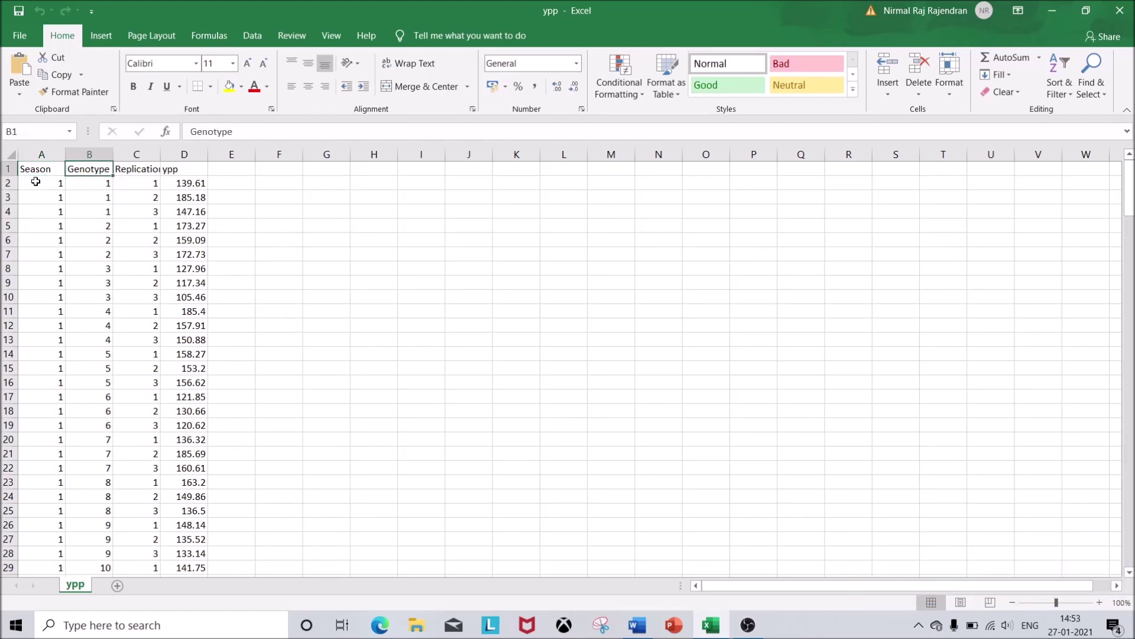
key("Left")
key("shift+Right")
key("shift+Right")
key("shift+Right")
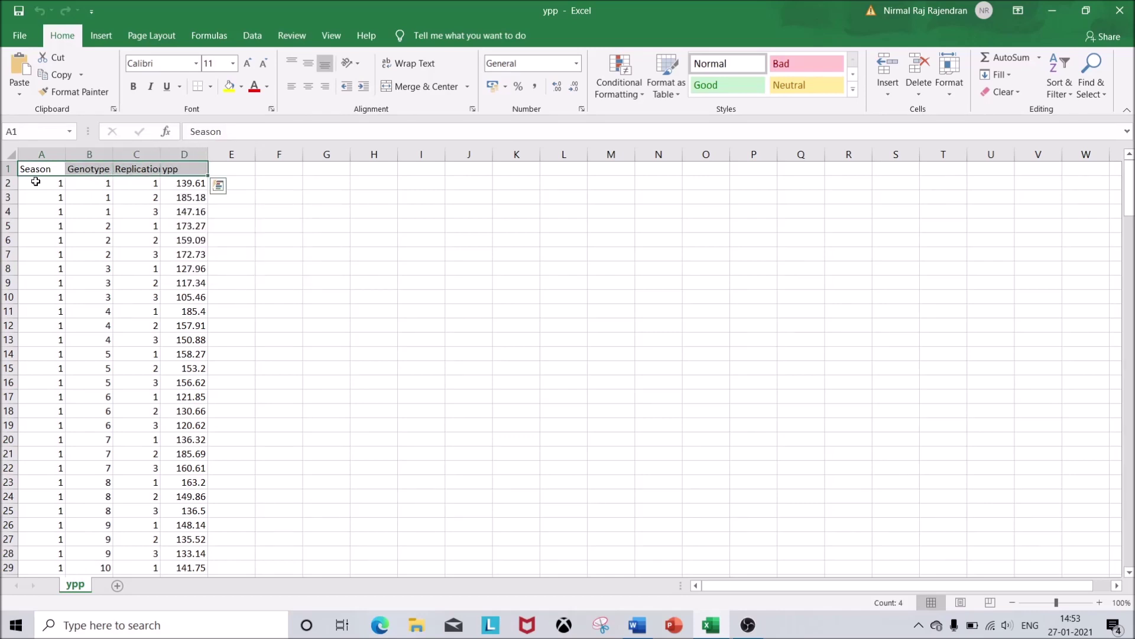
key("Right")
key("Right")
key("Right")
key("Right")
key("Left")
key("Left")
key("Right")
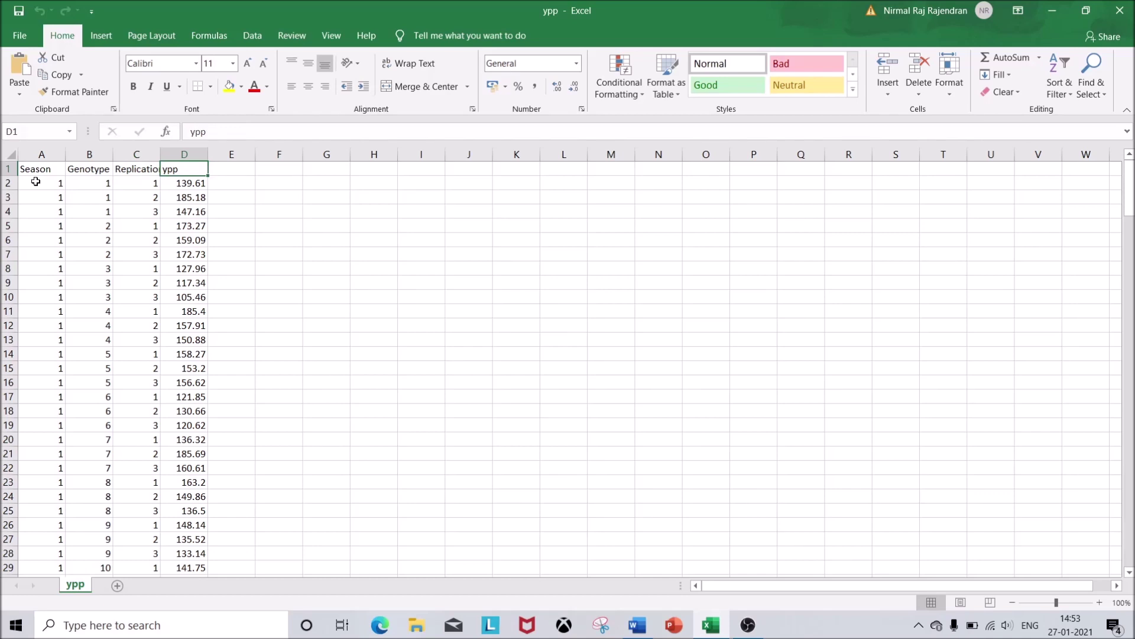
key("Left")
key("Down")
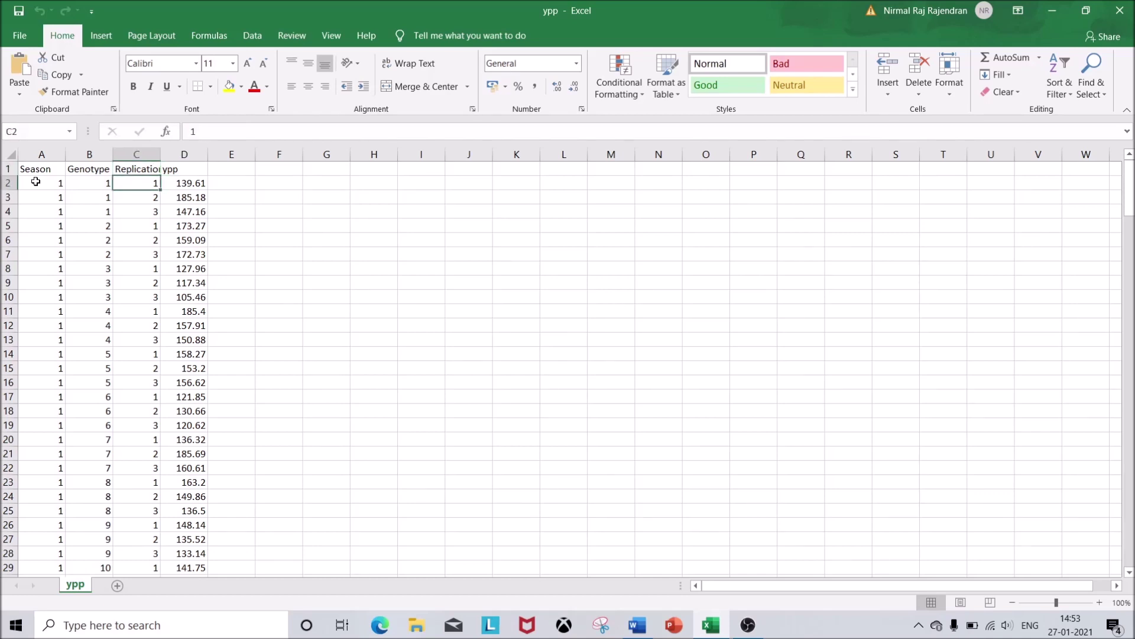
key("Left")
key("Left")
key("Right")
key("Down")
key("Left")
key("Up")
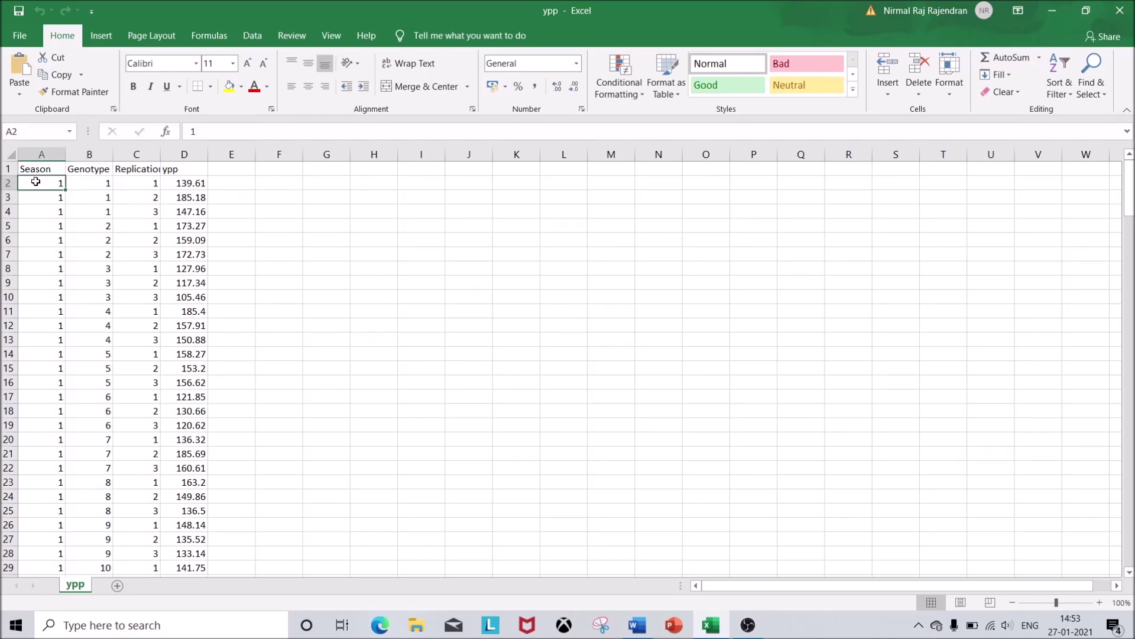
key("Right")
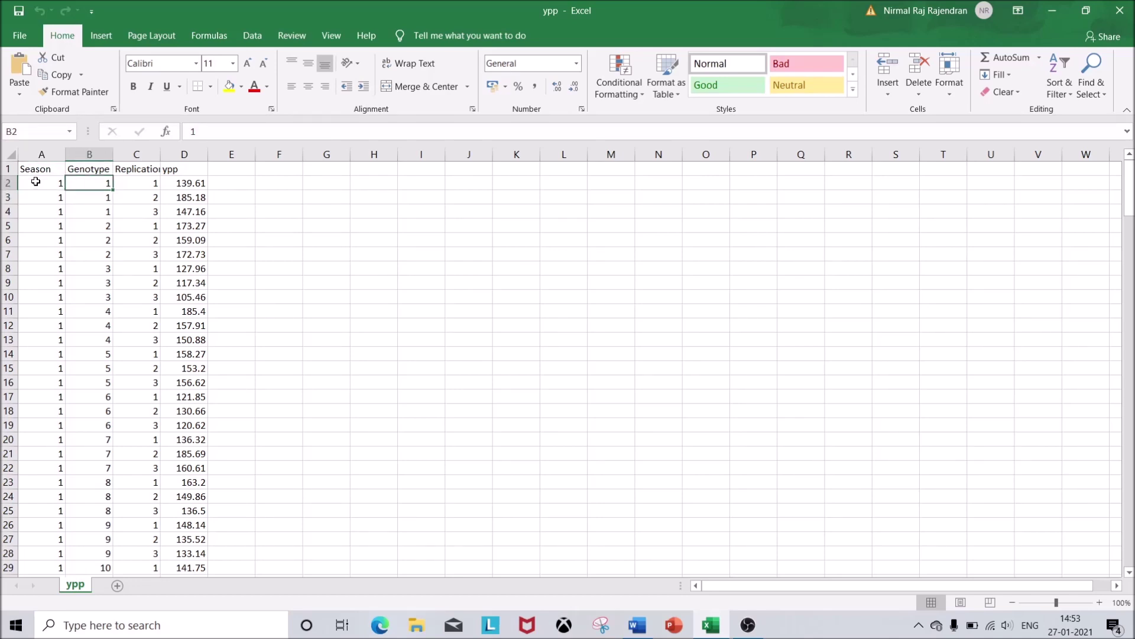
key("Left")
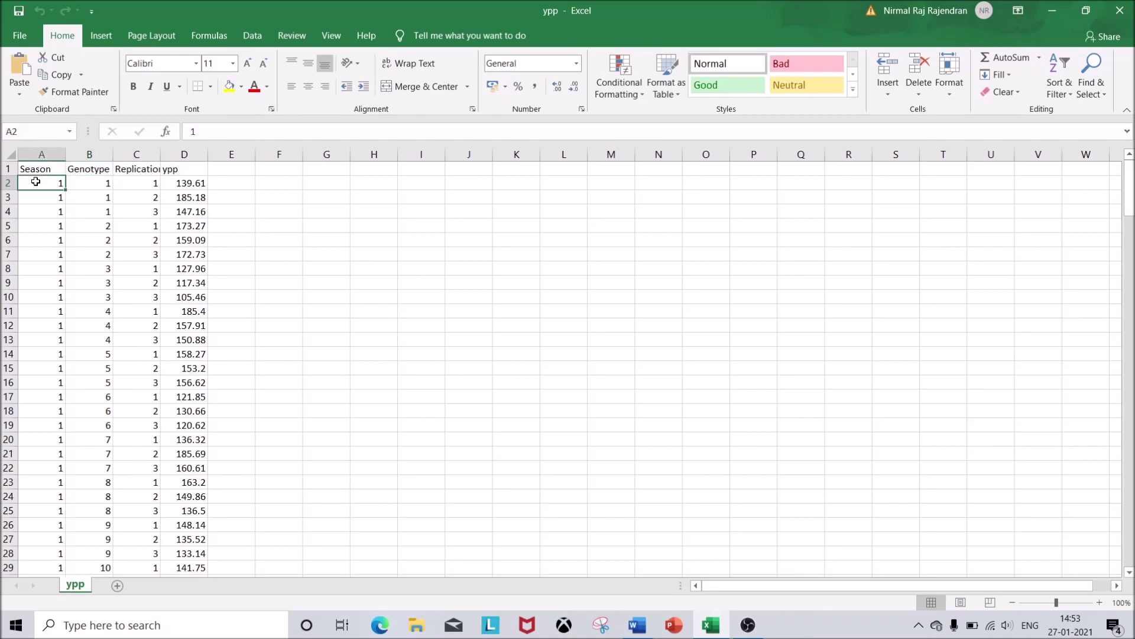
key("Right")
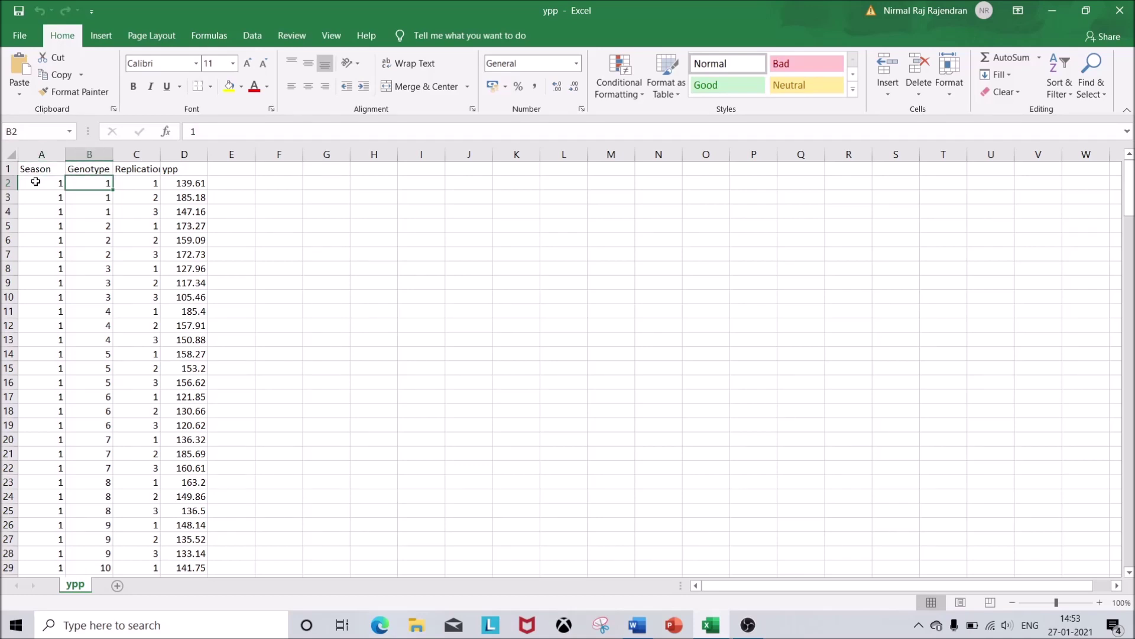
key("Right")
key("Right")
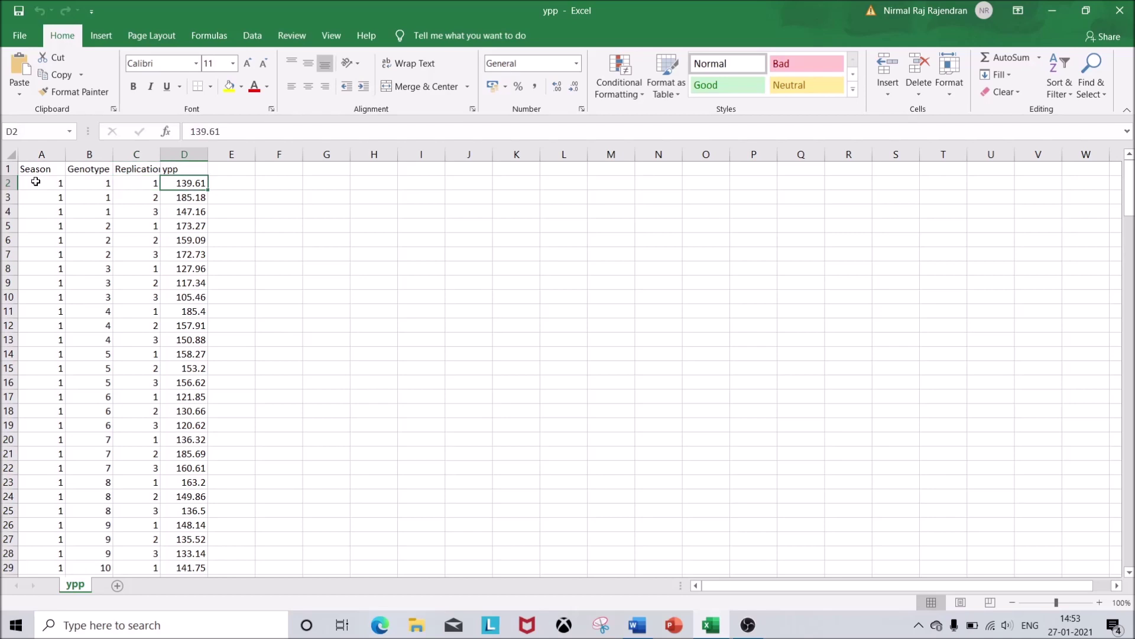
key("Down")
key("Down")
key("Left")
key("Down")
key("Down")
key("Down")
key("Down")
key("Down")
key("Down")
key("Down")
key("Down")
key("Down")
key("Down")
key("Down")
key("Down")
key("Down")
key("Down")
key("Down")
key("Down")
key("Down")
key("Down")
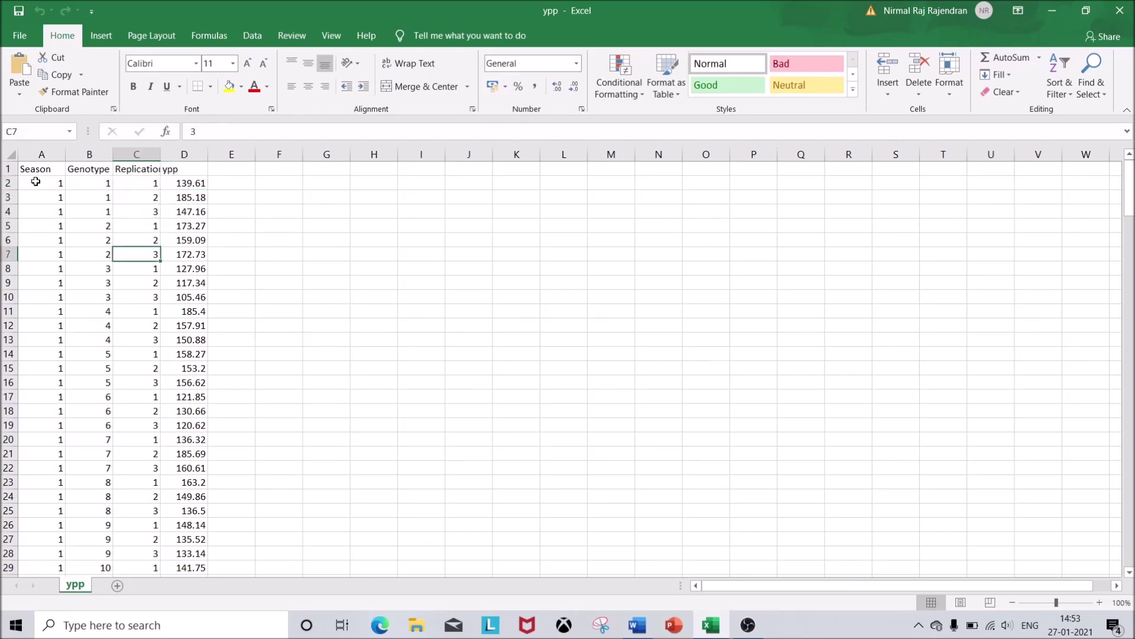
key("Down")
key("Down")
key("Down")
key("Down")
key("Down")
key("Down")
key("Down")
key("Down")
key("Down")
key("Down")
key("Down")
key("Down")
key("Down")
key("Down")
key("Down")
key("Down")
key("Down")
key("Down")
key("Down")
key("Down")
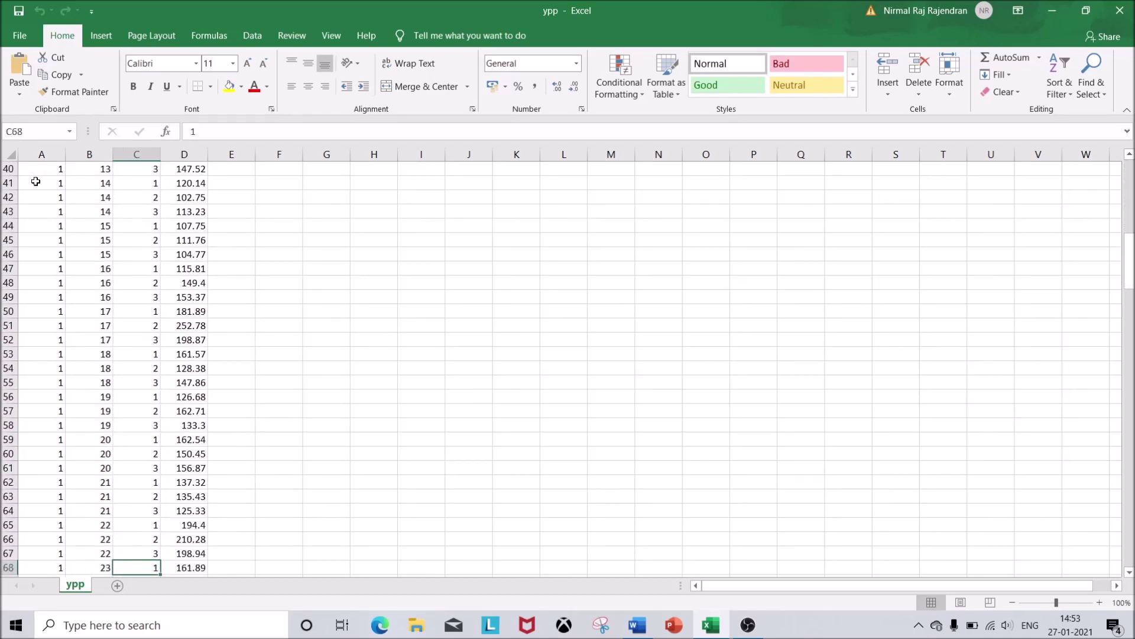
key("Up")
key("Up")
key("Up")
key("Up")
key("Left")
key("Left")
key("Up")
key("Up")
key("Up")
key("Up")
key("Up")
key("Up")
key("Up")
key("Up")
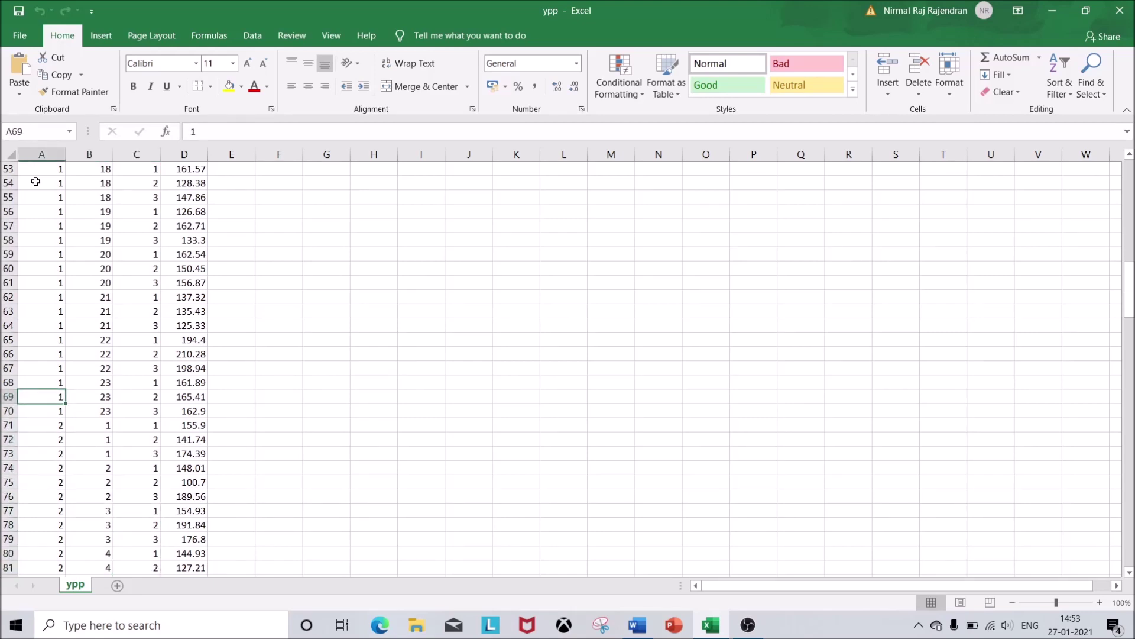
key("shift+Down")
key("shift+Down")
key("shift+Down")
key("shift+Right")
key("shift+Down")
key("shift+Right")
key("shift+Right")
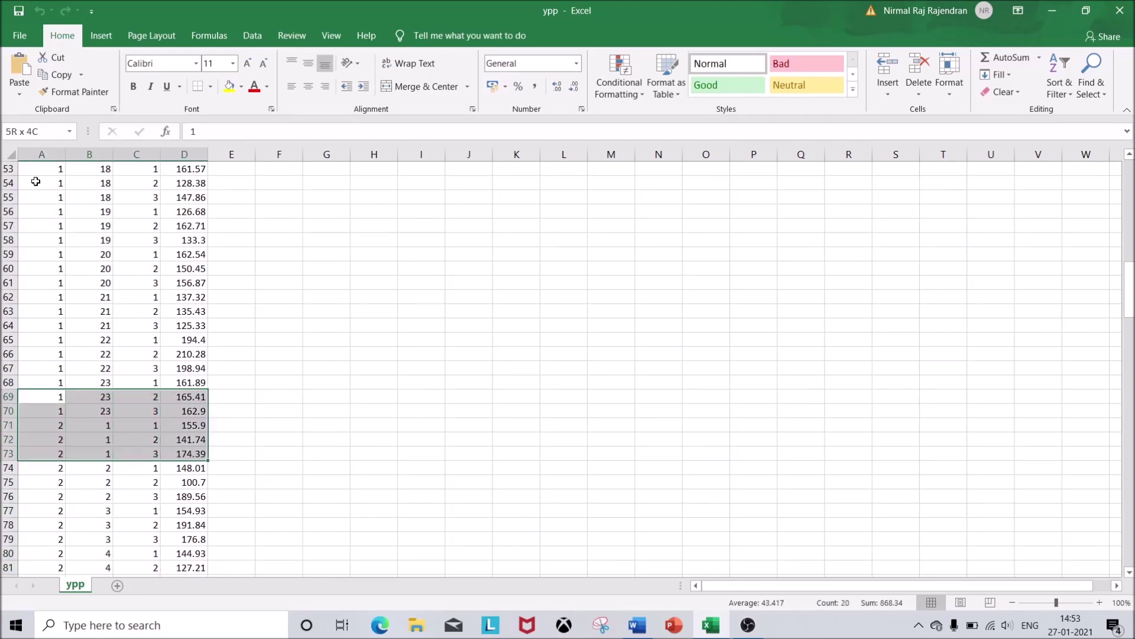
key("shift+Down")
key("shift+Down")
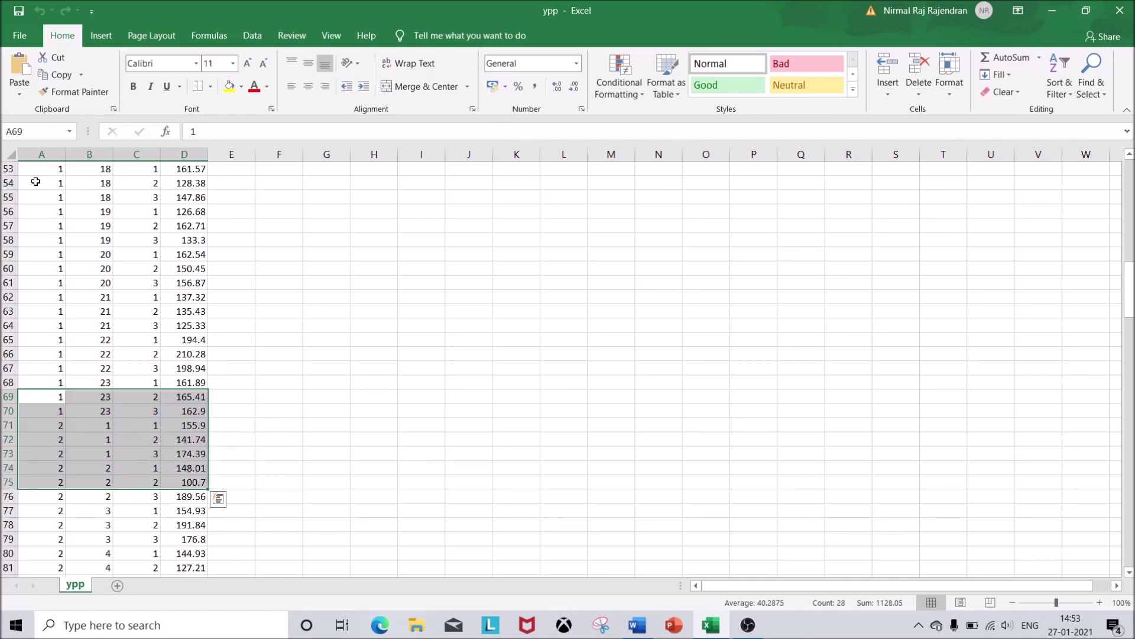
key("Down")
key("Down")
key("Down")
key("Down")
key("Down")
key("Down")
key("Down")
key("Down")
key("Down")
key("Down")
key("Down")
key("Down")
key("Down")
key("Down")
key("Down")
key("Down")
key("Down")
key("Down")
key("Down")
key("Down")
key("Down")
key("Down")
key("Down")
key("Down")
key("Down")
key("Down")
key("Down")
key("Down")
key("Down")
key("Down")
key("Down")
key("Down")
key("Down")
key("Down")
key("Down")
key("Down")
key("Down")
key("Down")
key("Down")
key("Down")
key("Up")
key("Up")
key("Up")
key("Up")
key("Up")
key("Up")
key("Up")
key("Up")
key("Up")
key("Up")
key("Up")
key("Up")
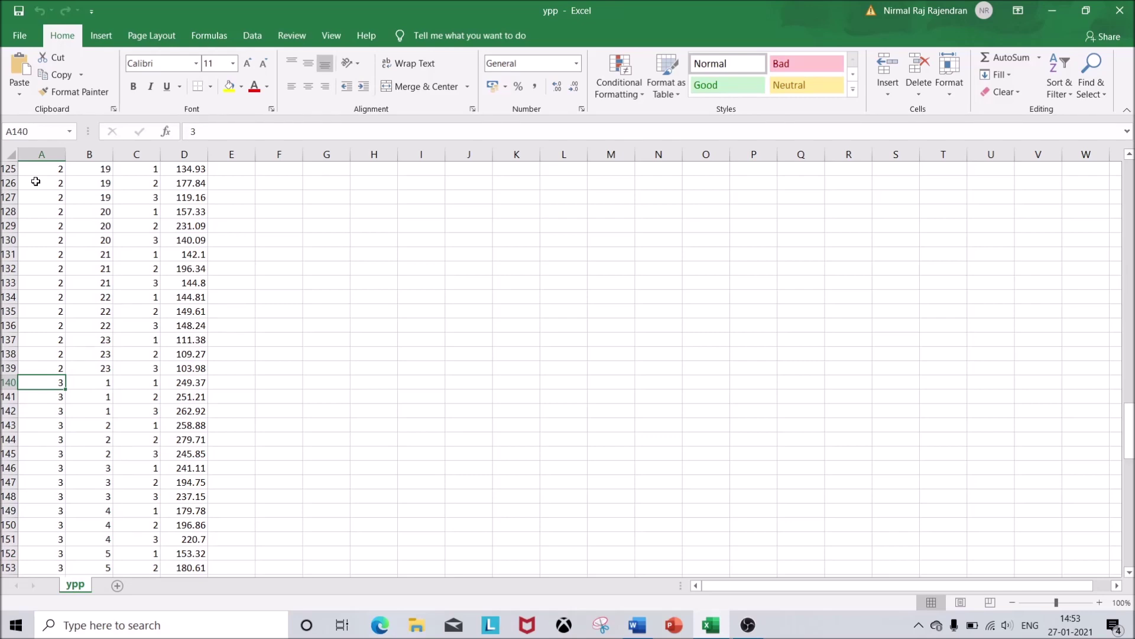
key("Down")
key("Down")
key("Down")
key("Down")
key("Down")
key("Down")
key("Down")
key("Down")
key("Down")
key("Down")
key("Down")
key("Down")
key("Down")
key("Down")
key("Down")
key("Down")
key("Down")
key("Down")
key("Down")
key("Down")
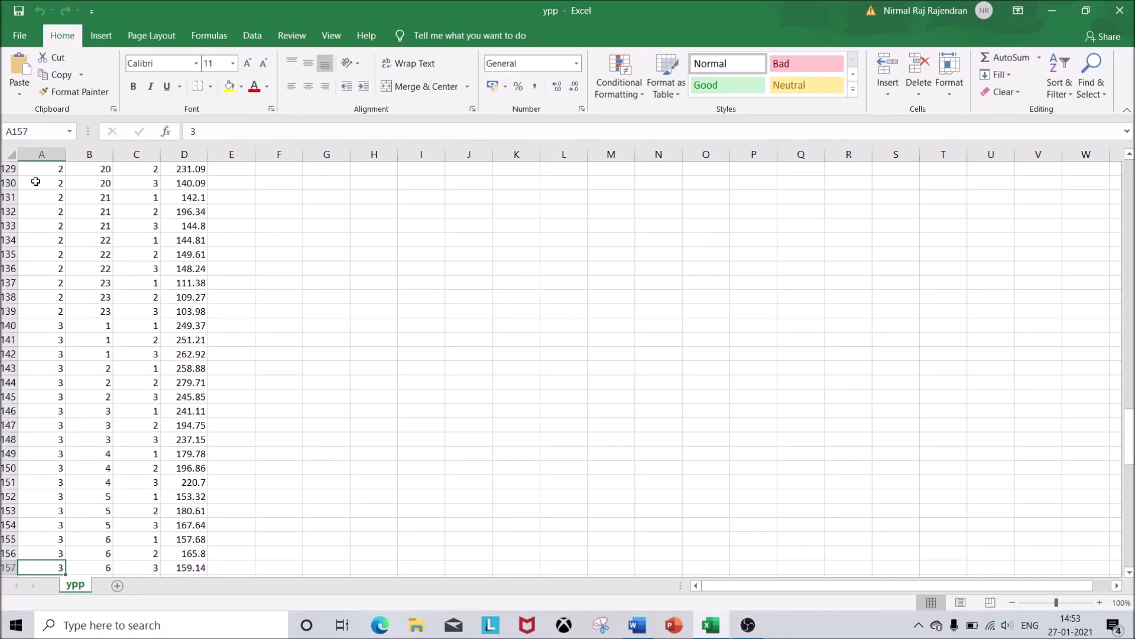
key("Down")
key("Down")
key("Down")
key("Down")
key("Down")
key("Down")
key("Down")
key("Down")
key("Up")
key("Up")
key("Up")
key("Up")
key("Up")
key("Up")
key("Up")
key("Up")
key("Up")
key("Up")
key("Up")
key("Up")
key("Up")
key("Up")
key("Up")
key("Up")
key("Up")
key("Up")
key("Up")
key("Up")
key("Up")
key("Up")
key("Up")
key("Up")
key("Up")
key("Up")
key("Up")
key("Up")
key("Up")
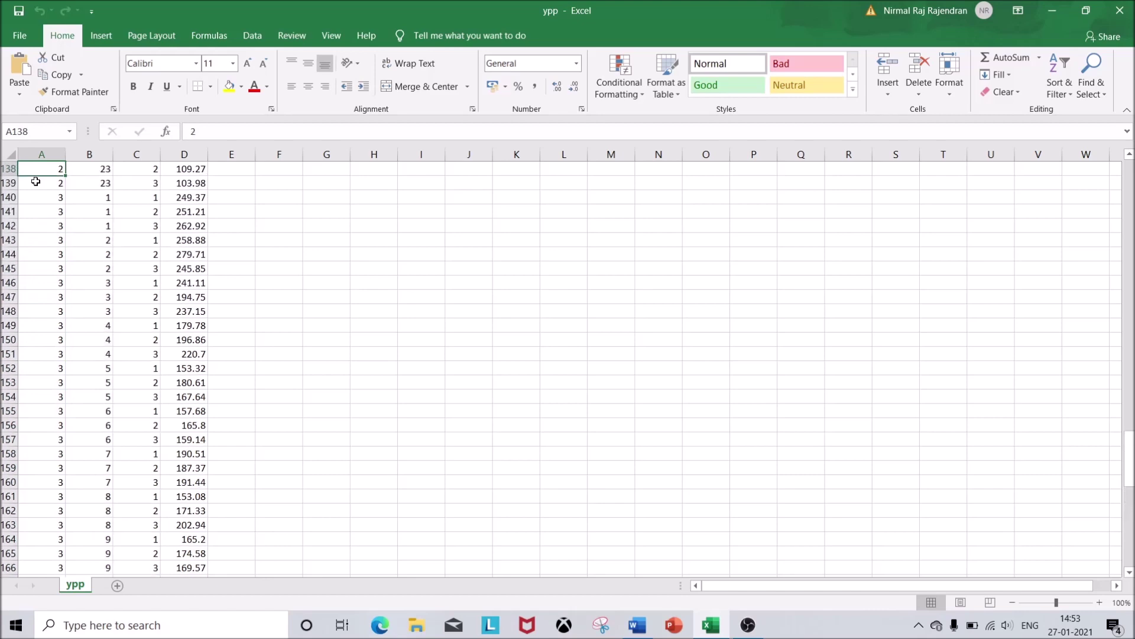
key("Up")
key("Up")
key("Up")
key("Up")
key("Up")
key("Up")
key("Up")
key("Up")
key("Up")
key("Up")
key("Up")
key("Up")
key("Up")
key("Up")
key("Up")
key("Up")
key("Up")
key("Up")
key("Up")
key("Up")
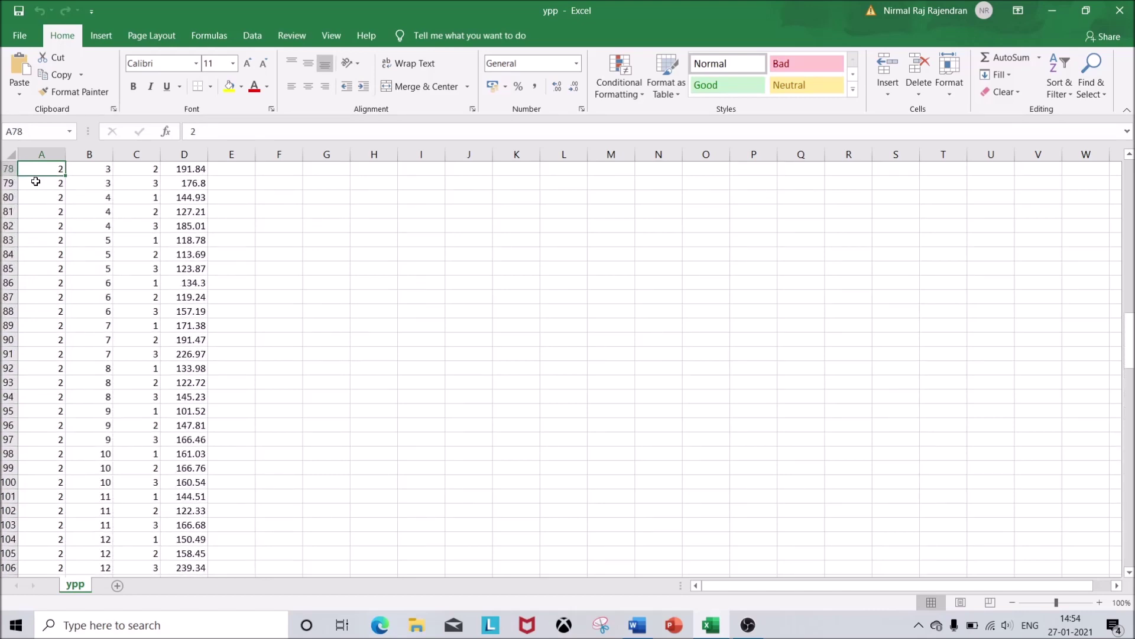
key("Up")
key("Up")
key("Up")
key("Up")
key("Up")
key("Up")
key("Up")
key("Up")
key("Up")
key("Up")
key("Up")
key("Up")
key("Up")
key("Up")
key("Up")
key("Up")
key("Up")
key("Up")
key("Up")
key("Up")
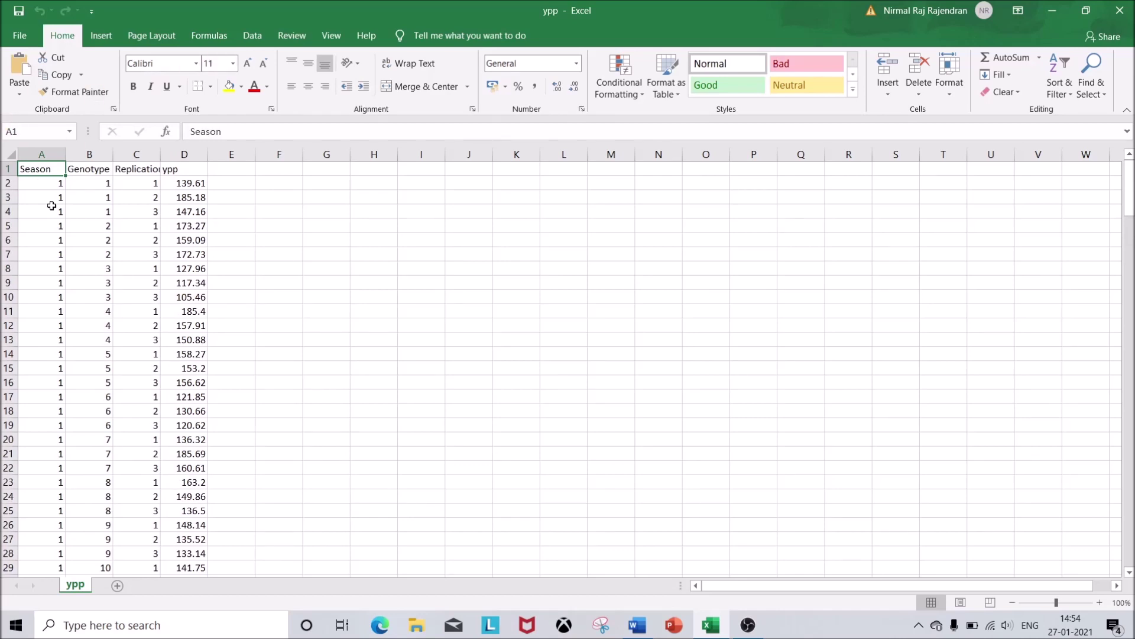
left_click(24, 40)
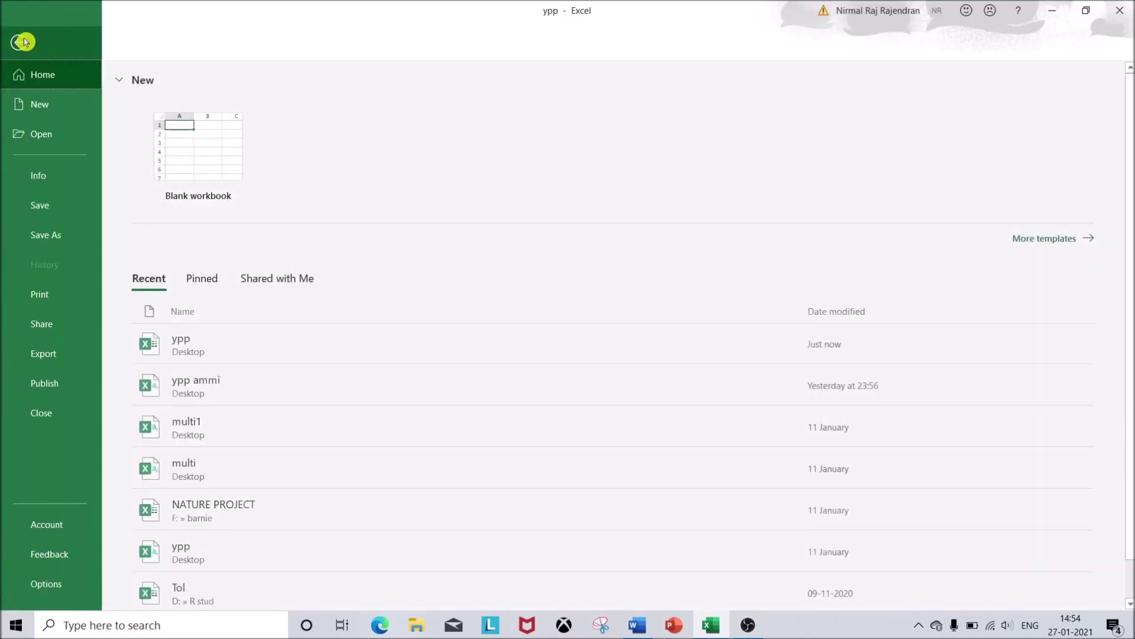
- Save the sheet to the Desktop as yppammi in CSV (Comma delimited) format, then close Excel
left_click(43, 239)
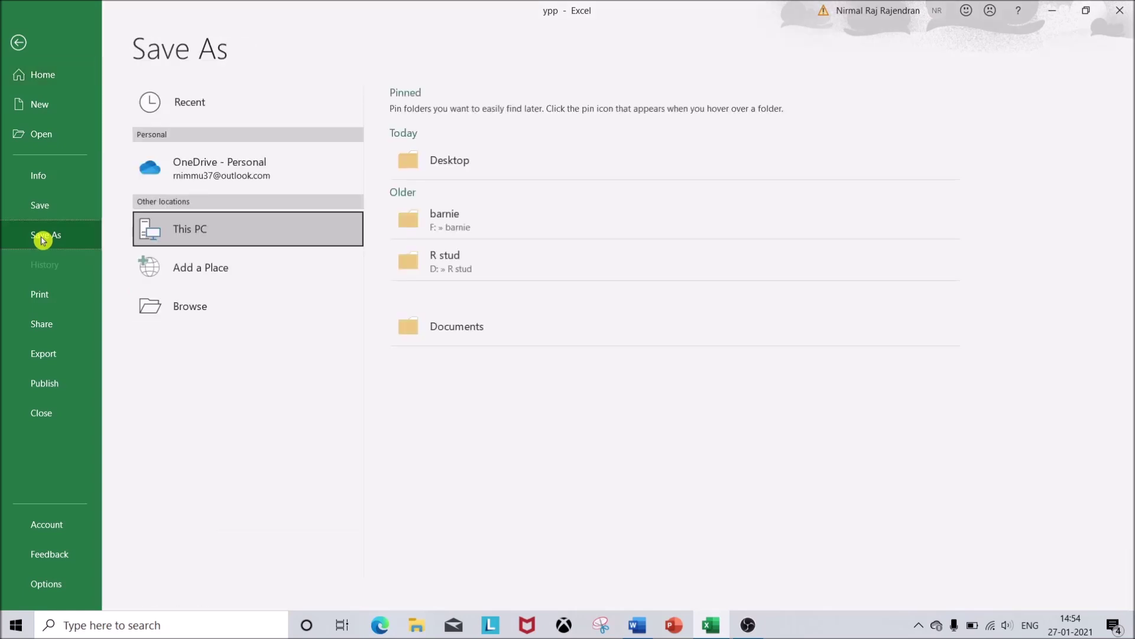
left_click(456, 168)
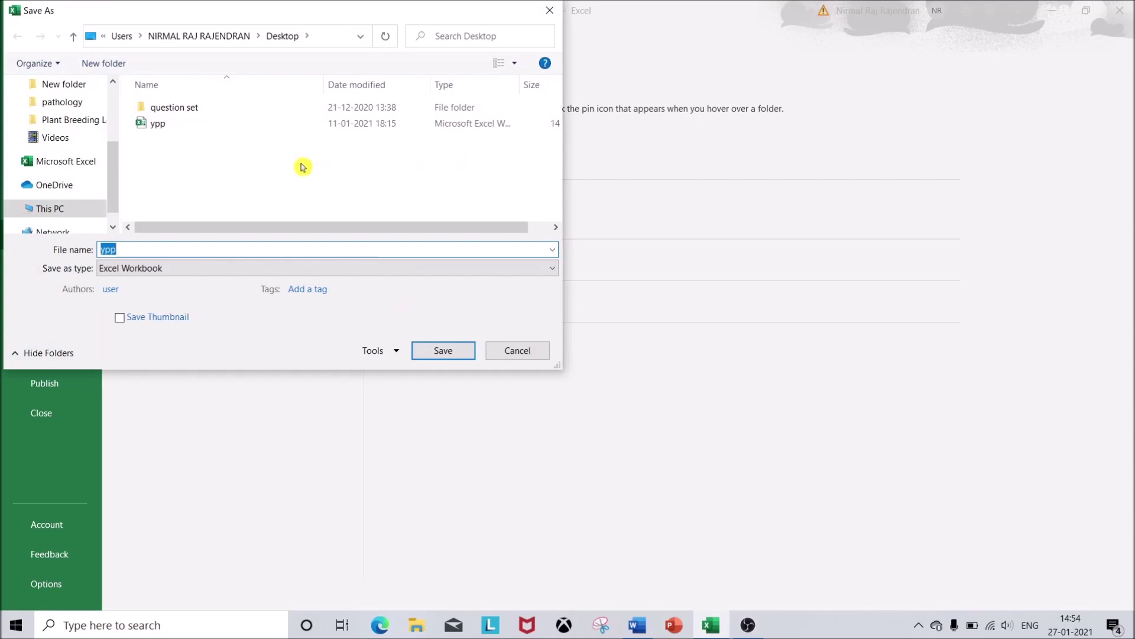
left_click(149, 249)
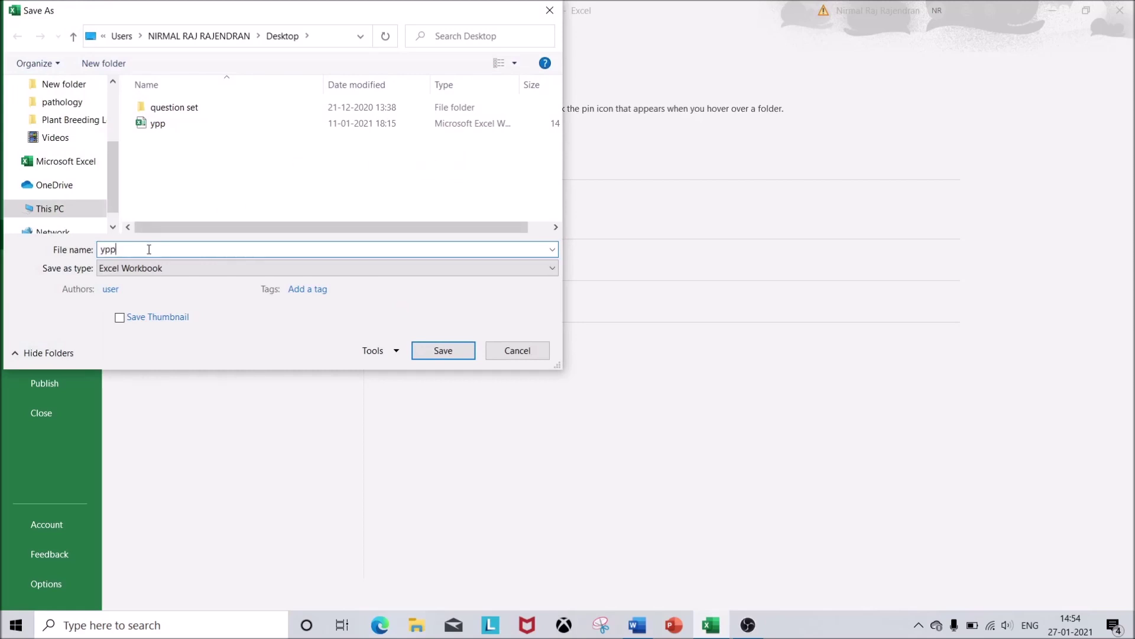
type("ammi")
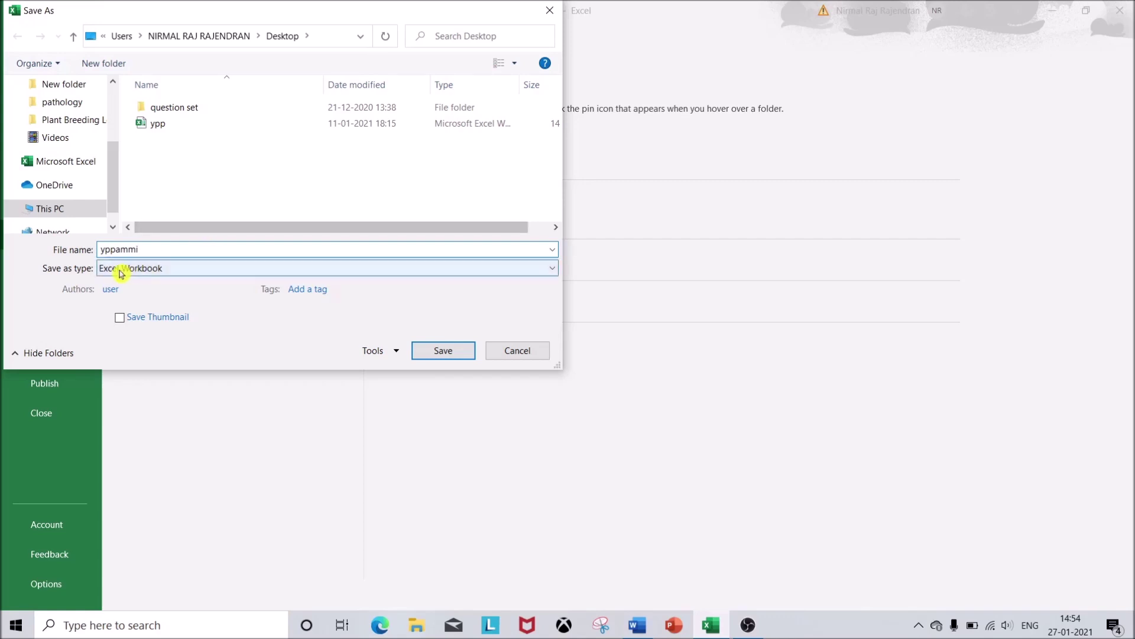
left_click(153, 272)
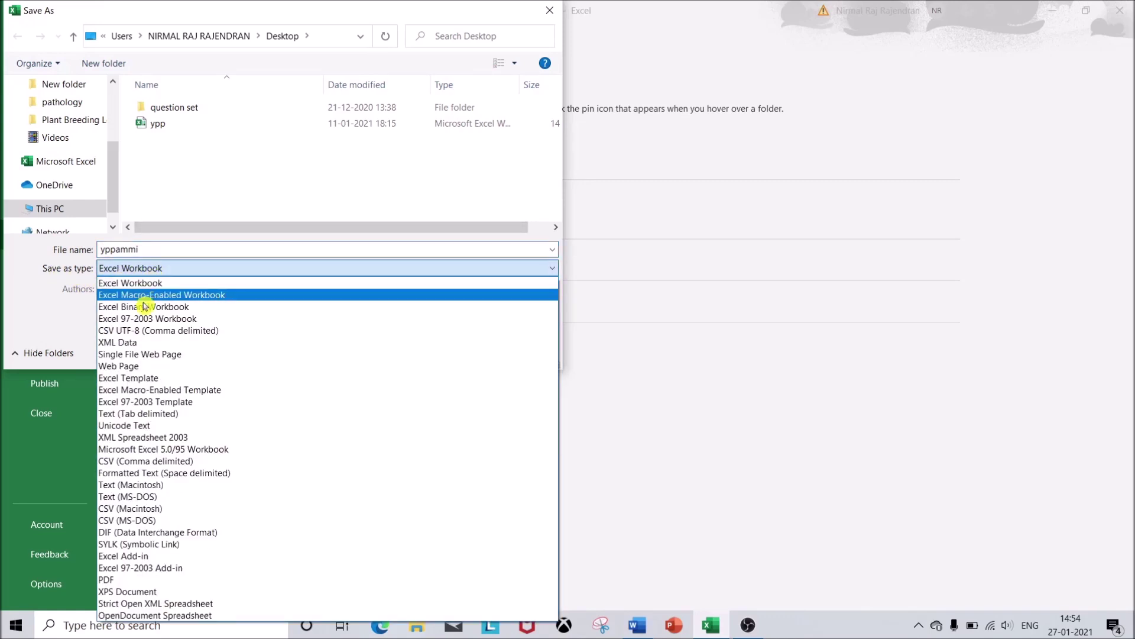
left_click(222, 463)
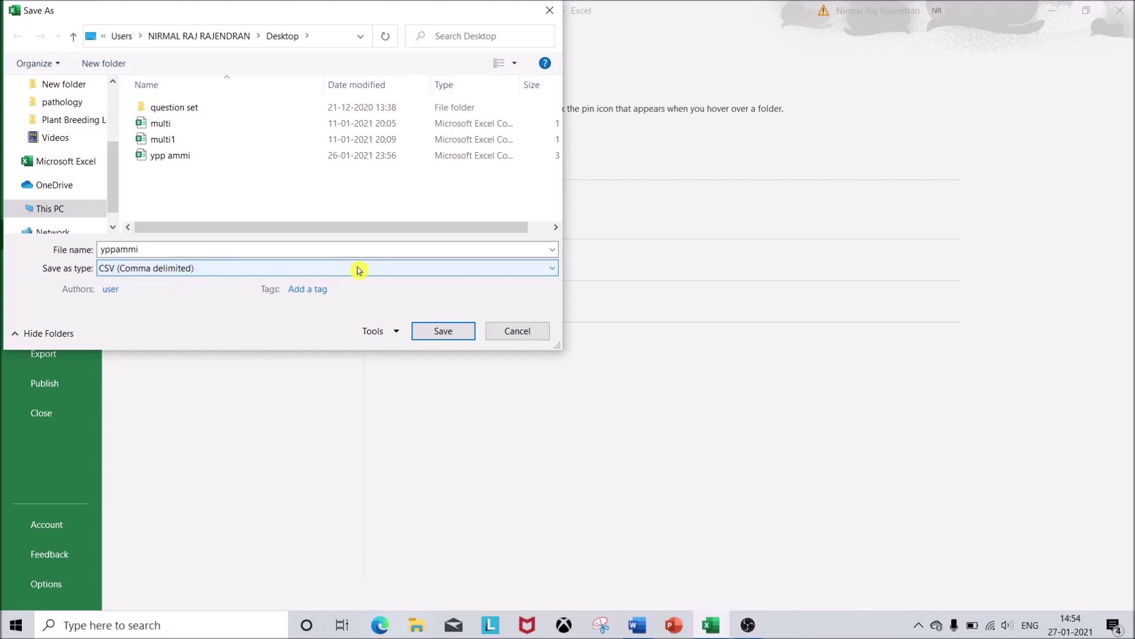
left_click(445, 330)
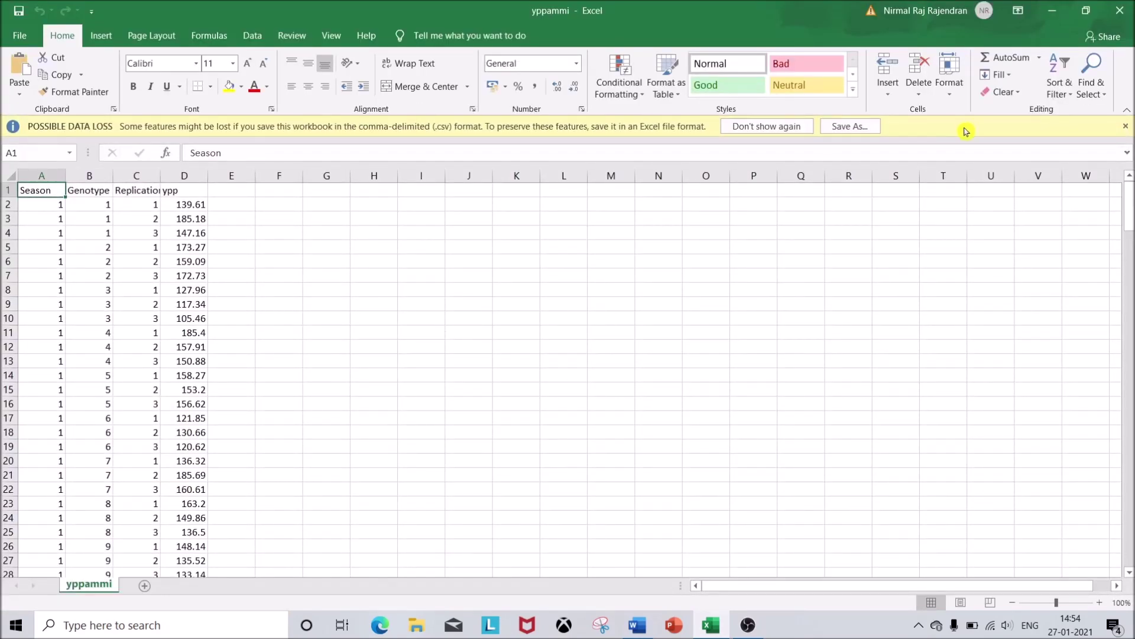
left_click(1127, 12)
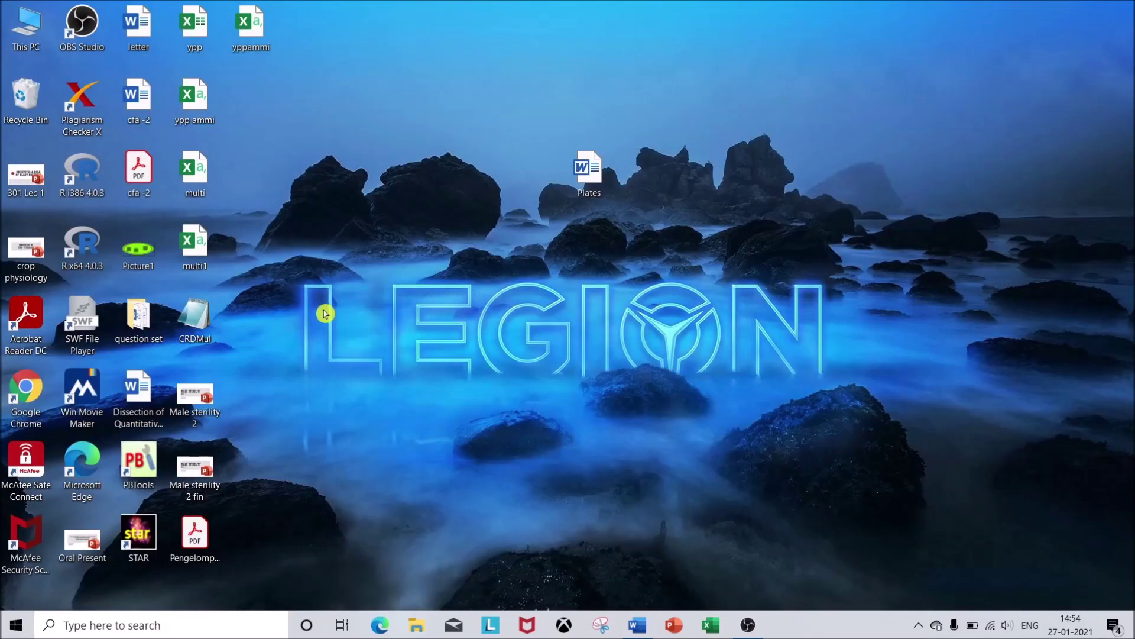
- Launch Plant Breeding Tools from its desktop shortcut
double_click(138, 477)
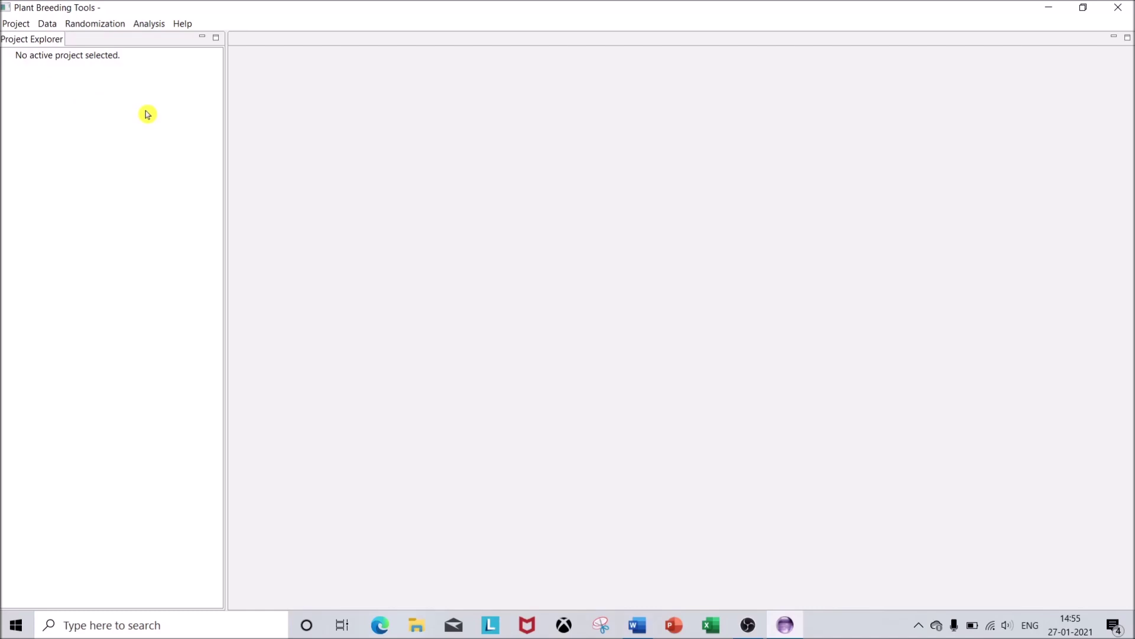
- Create a new project named 'ammi and gge' via Project > New Project
left_click(12, 25)
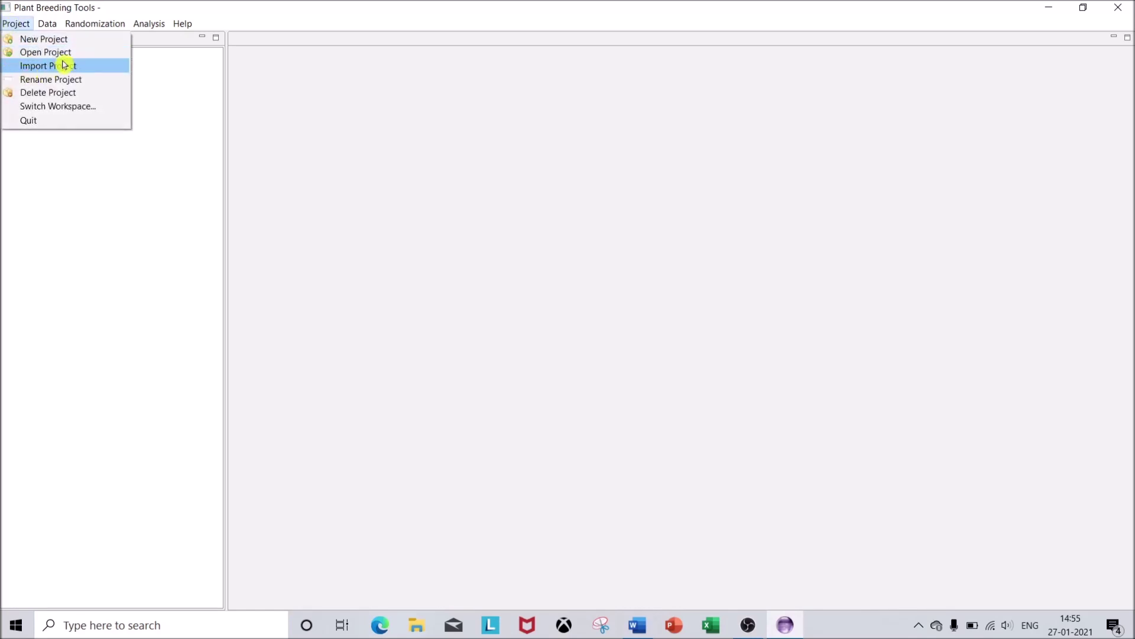
left_click(43, 40)
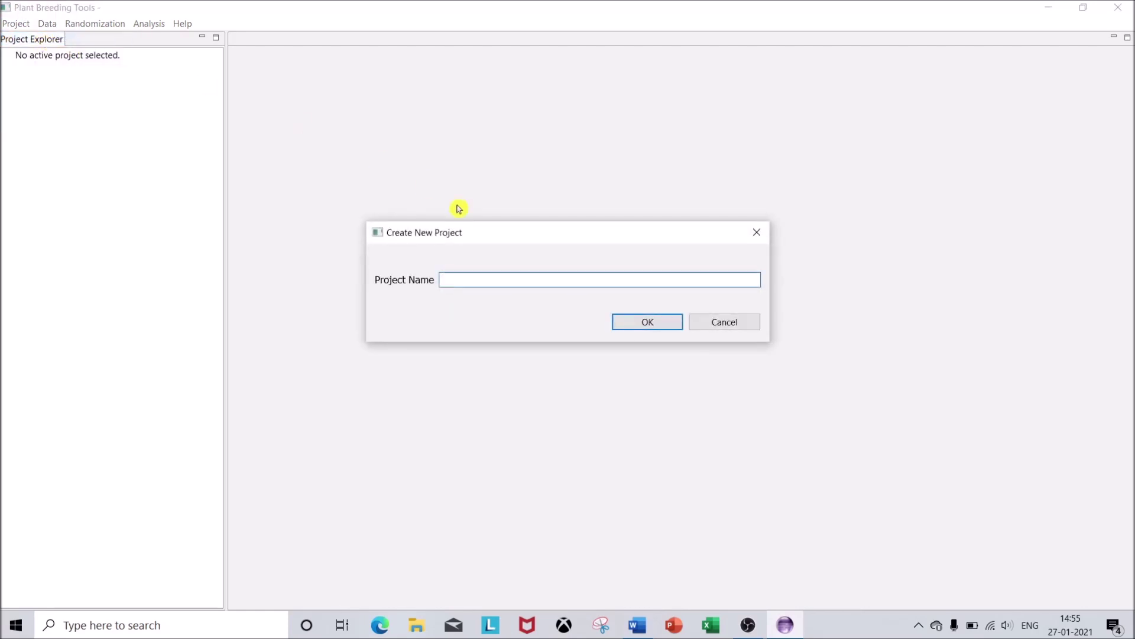
type("ammi")
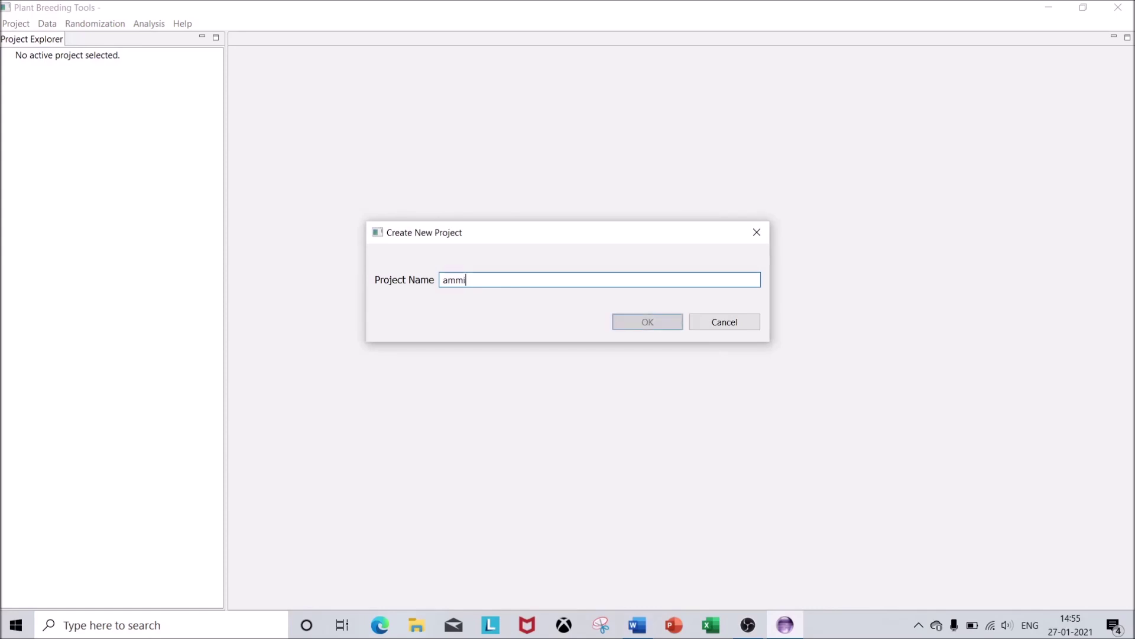
type(" and gge")
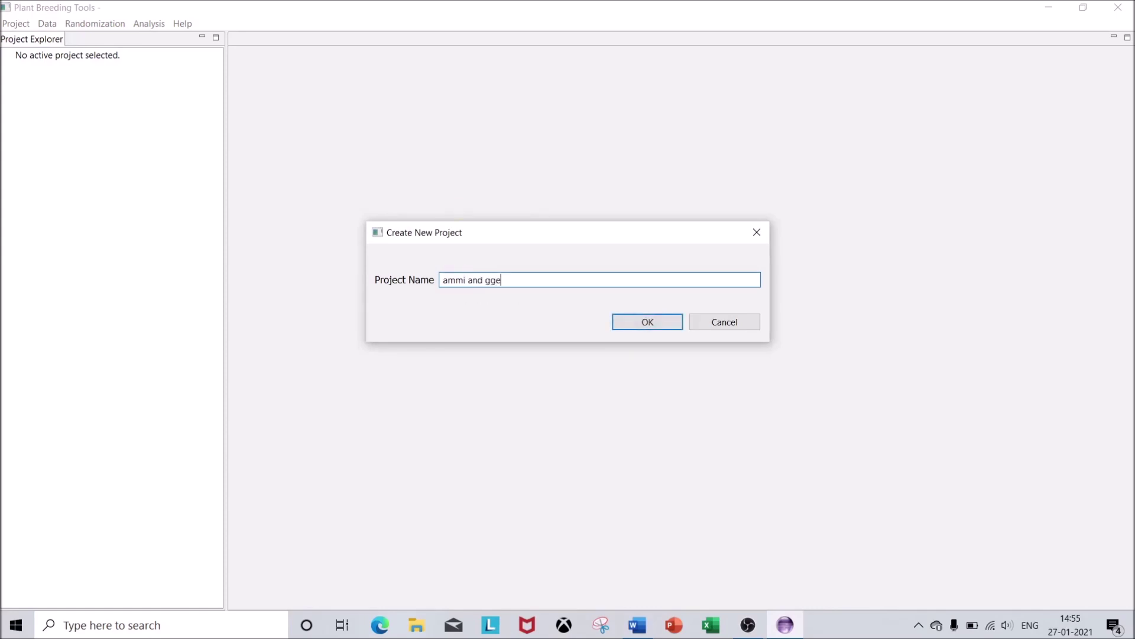
left_click(635, 325)
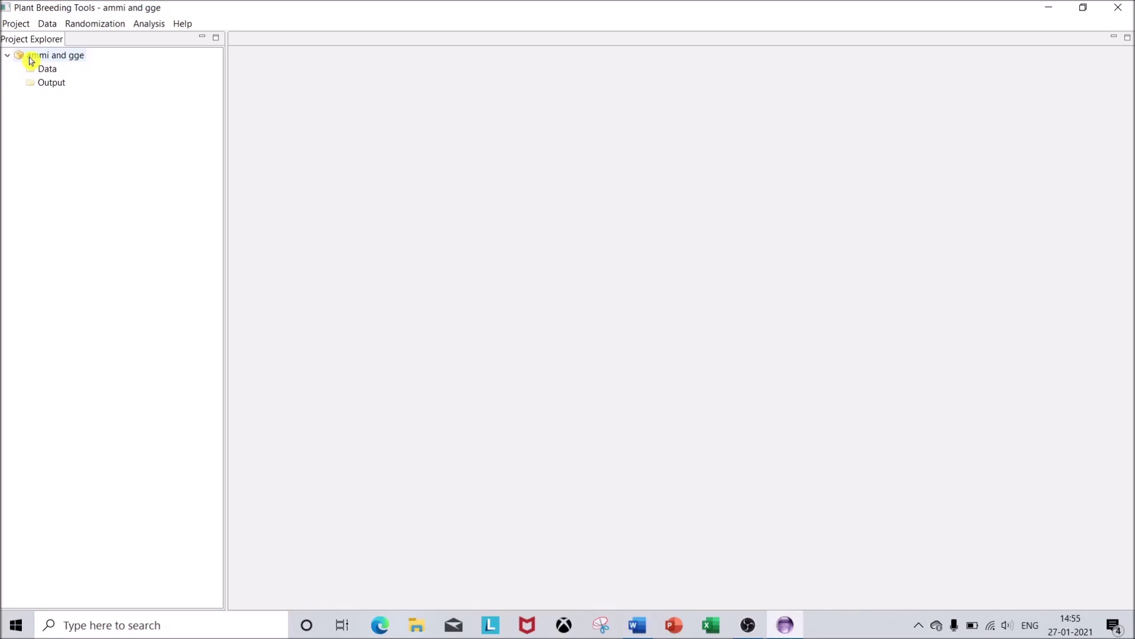
left_click(7, 56)
- Import the yppammi CSV from the Desktop into the project's Data folder
left_click(7, 56)
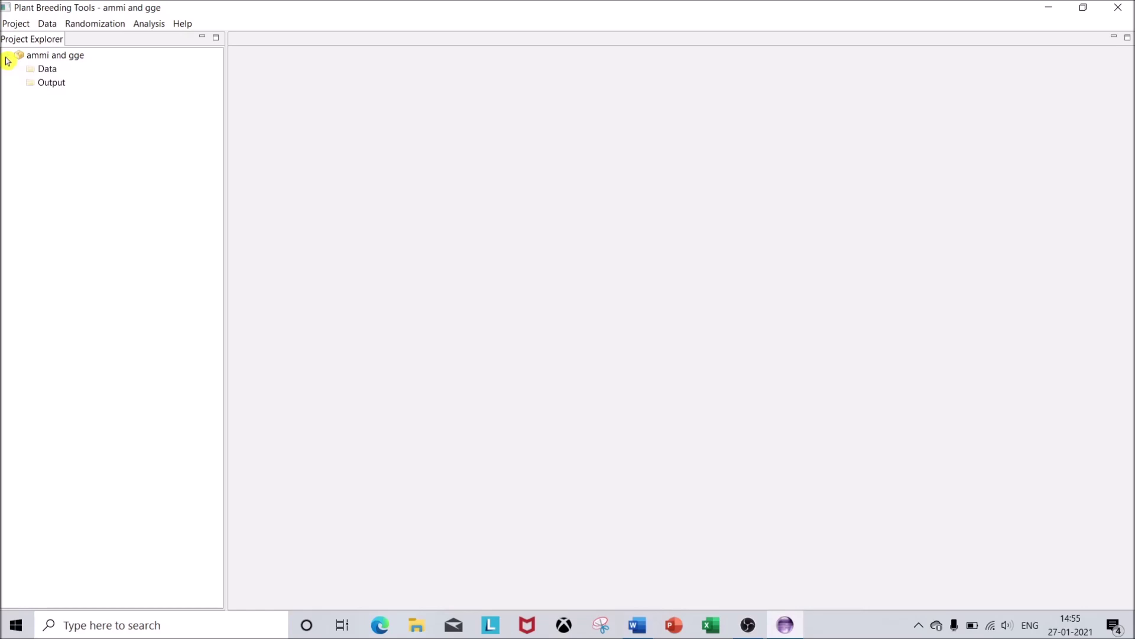
left_click(47, 70)
right_click(43, 73)
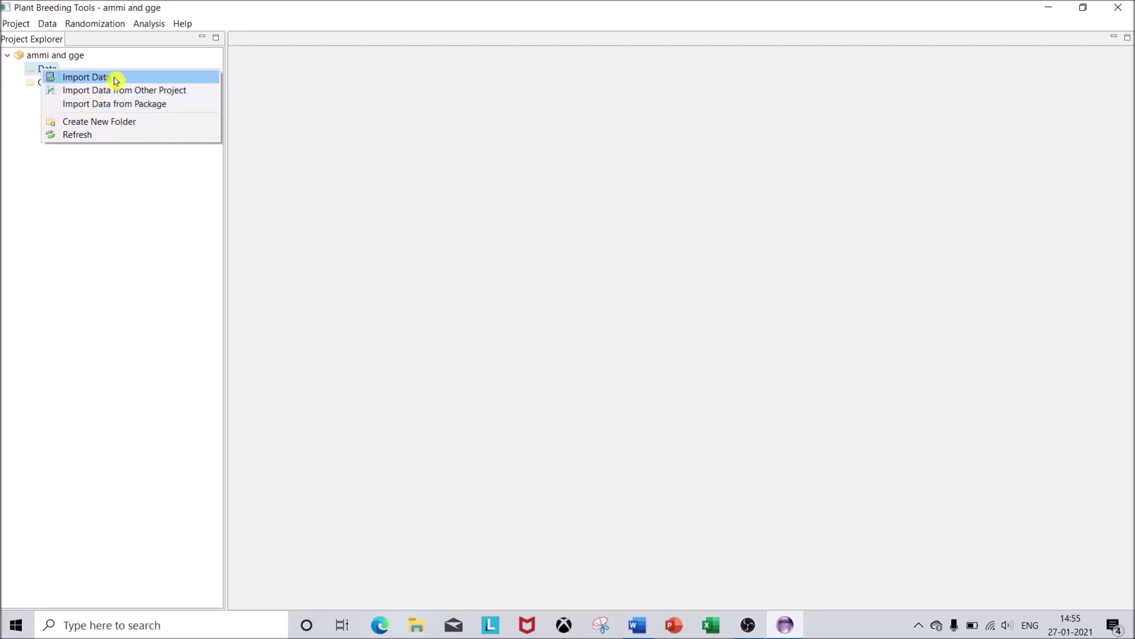
left_click(86, 78)
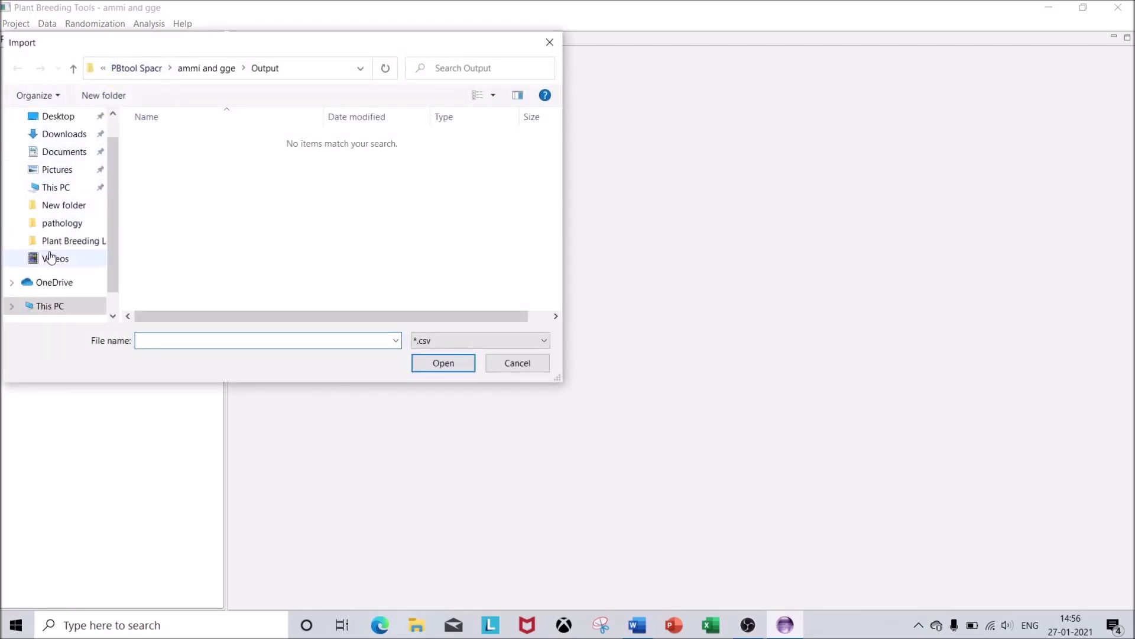
left_click(48, 121)
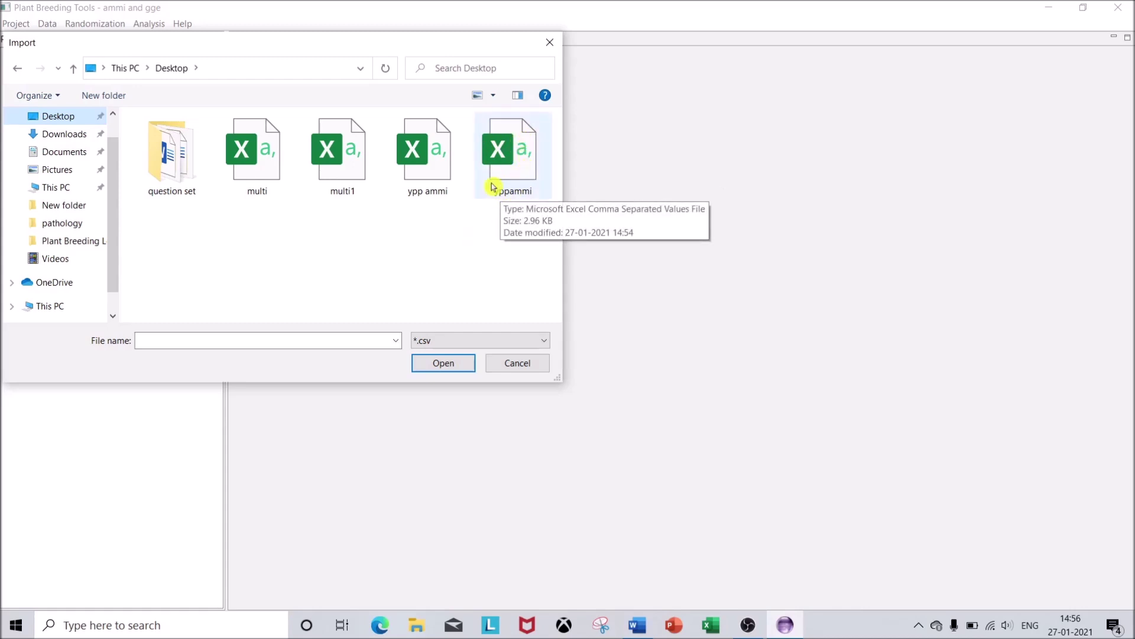
double_click(520, 151)
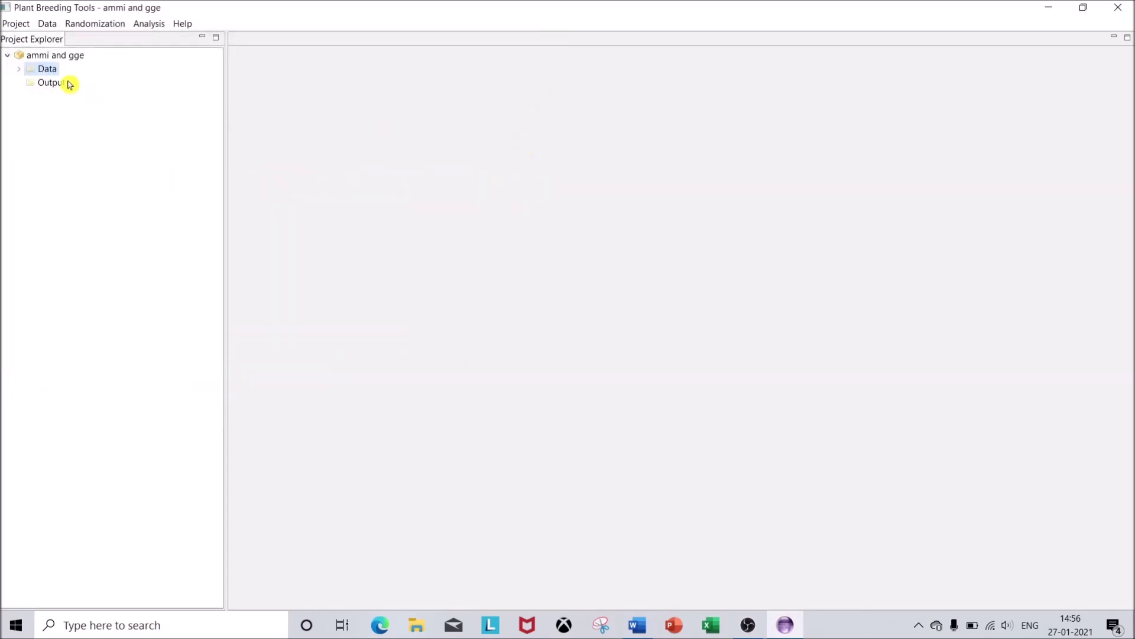
- Open yppammi.csv from the Data folder to view its 207 rows of Season, Genotype, Replication and ypp
left_click(22, 71)
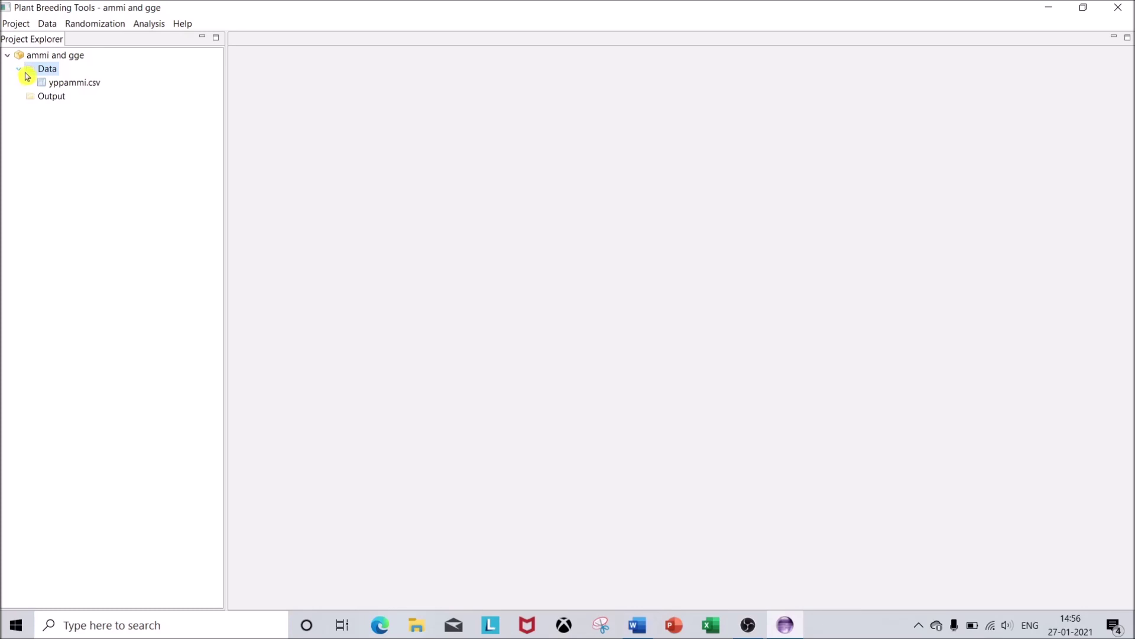
double_click(17, 73)
double_click(88, 87)
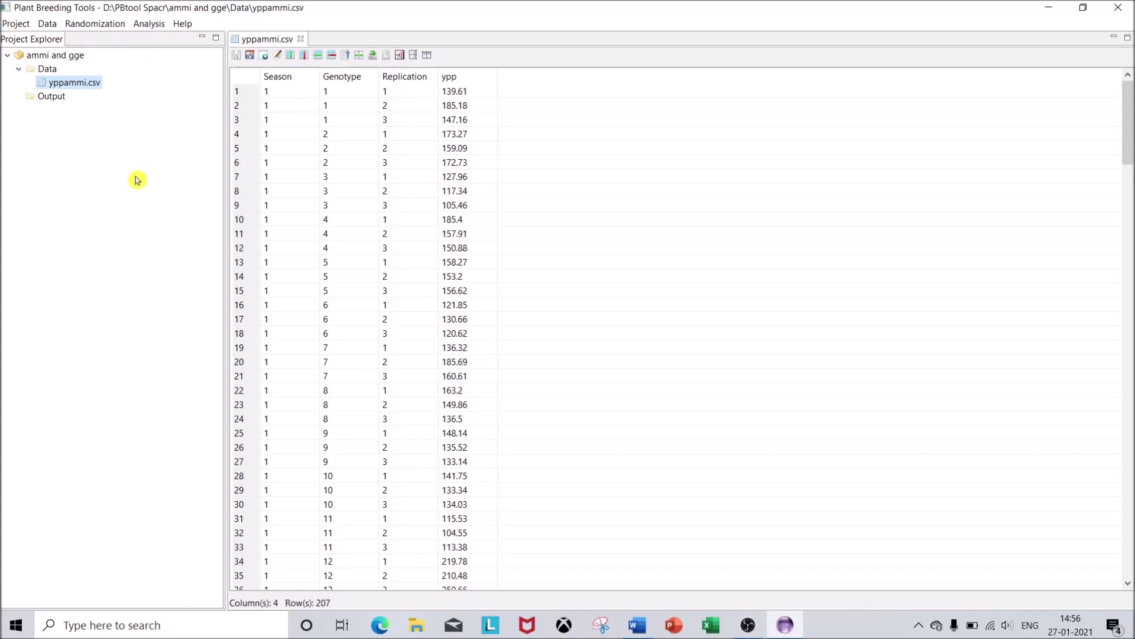
left_click(149, 24)
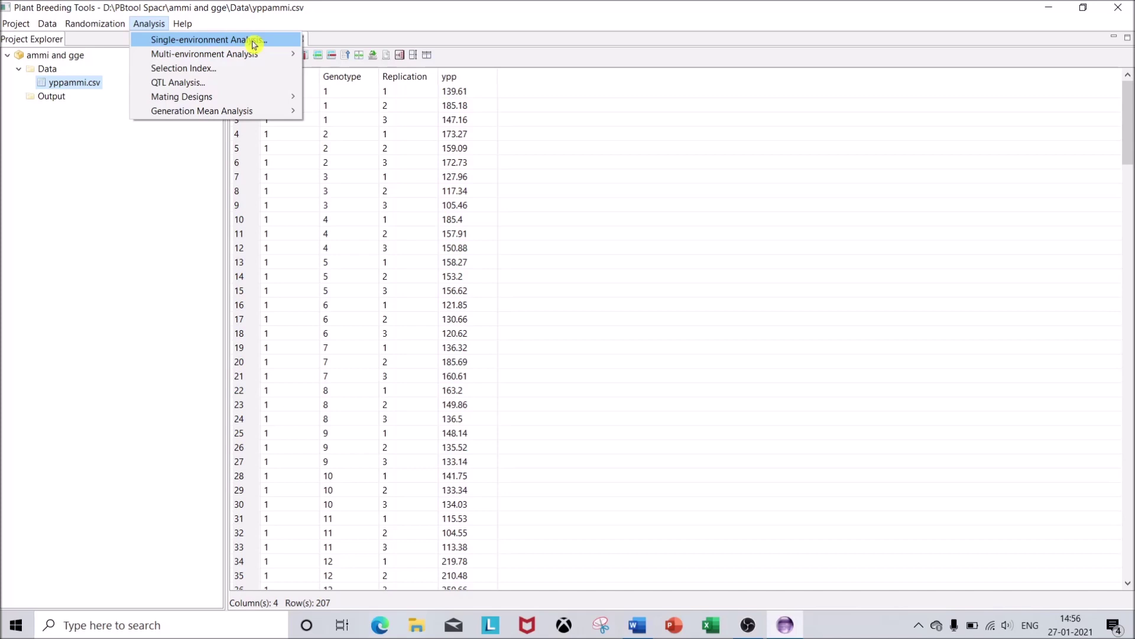
- Bring up the GxE Analysis submenu under Analysis > Multi-environment Analysis
mouse_move(258, 55)
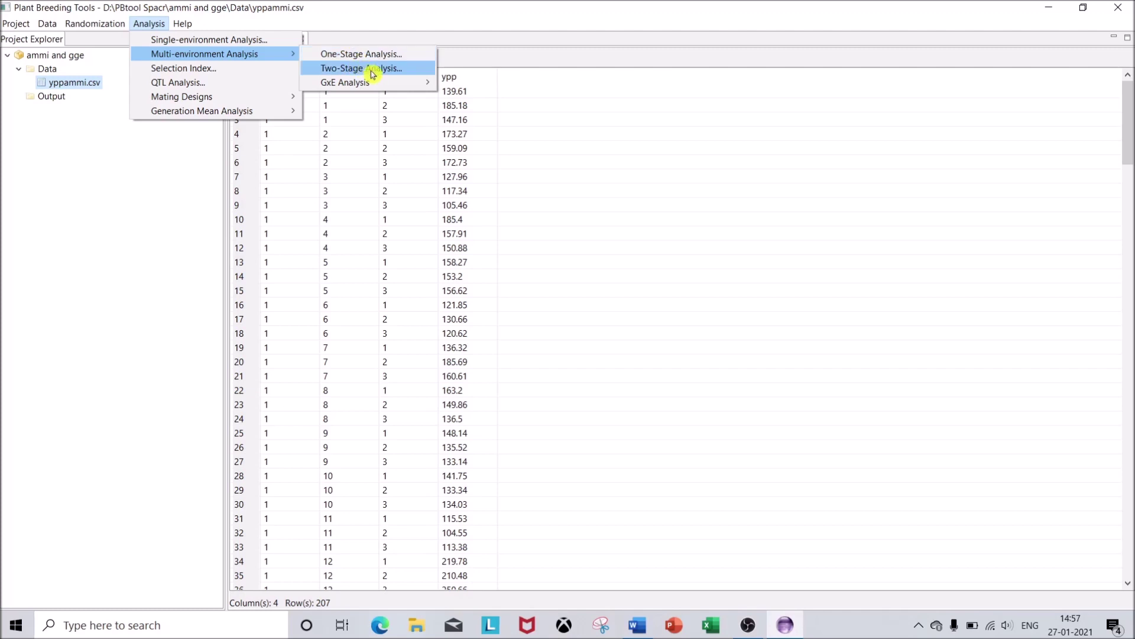
mouse_move(403, 86)
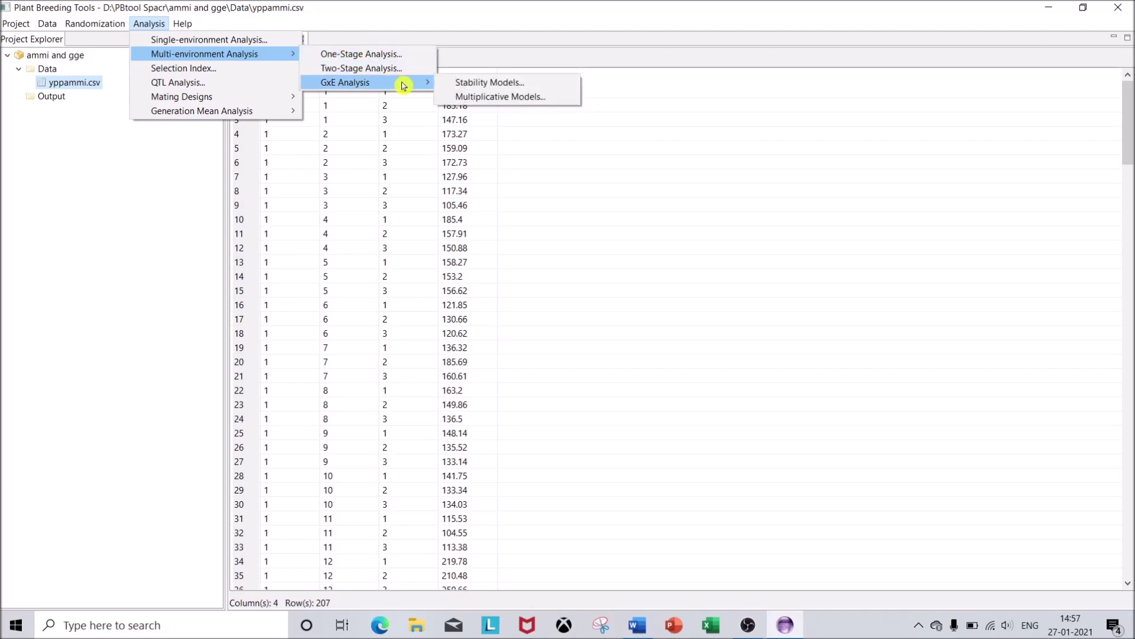